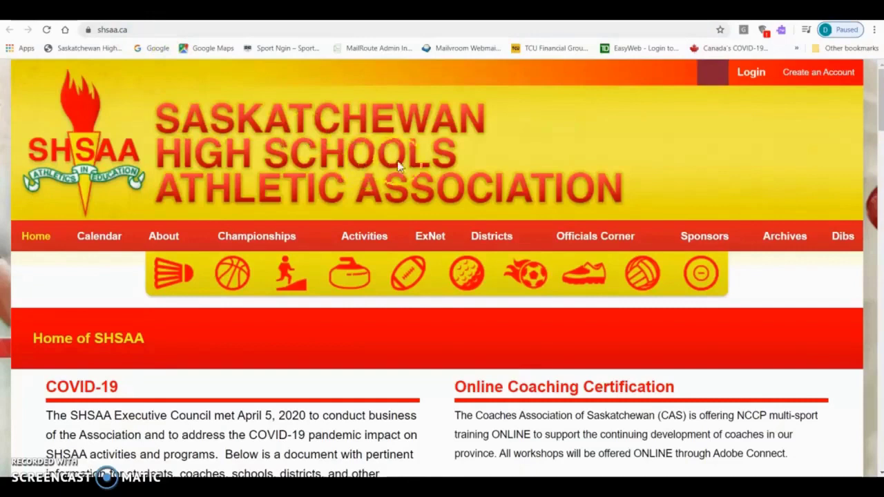
Step: Open ExNet from the SHSAA site and log in with the school's username and account password
{"action": "left_click", "coordinate": [431, 238]}
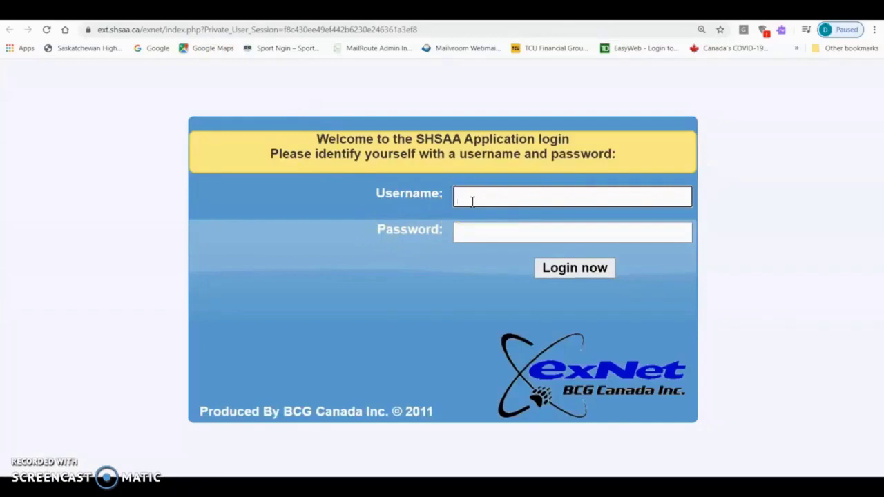
{"action": "type", "text": "richmou"}
{"action": "key", "text": "Tab"}
{"action": "type", "text": "••••••••"}
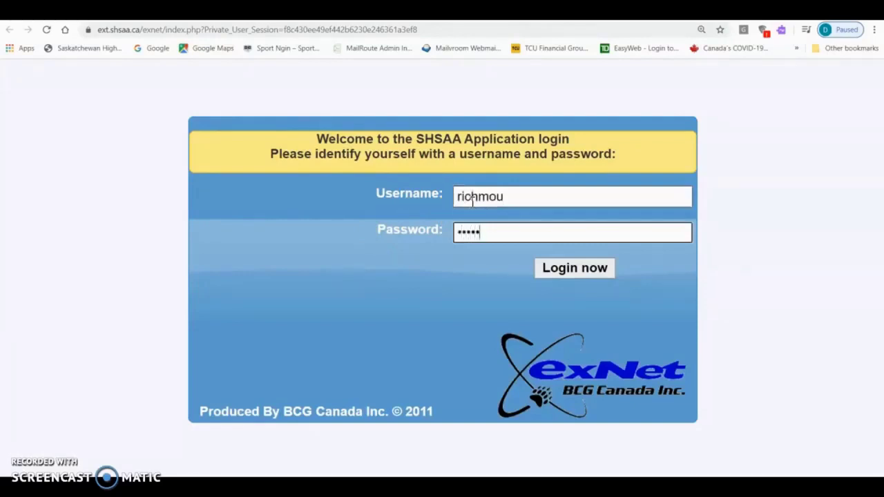
{"action": "type", "text": "•"}
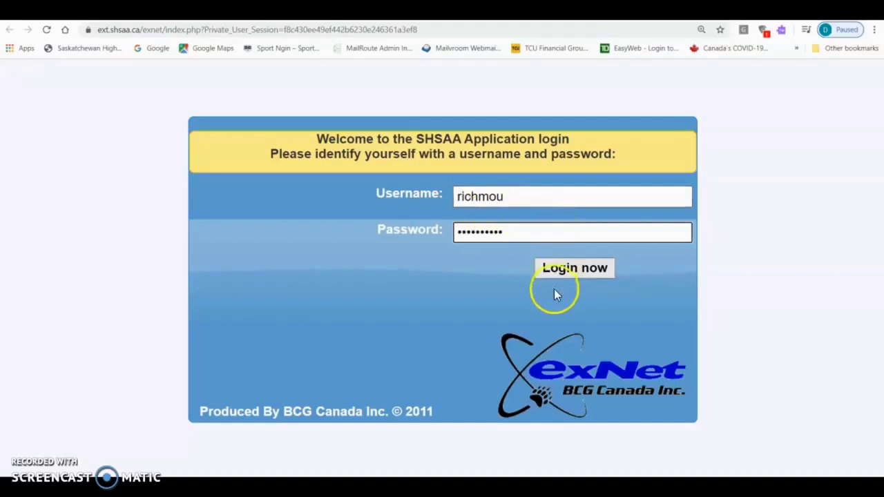
{"action": "left_click", "coordinate": [562, 272]}
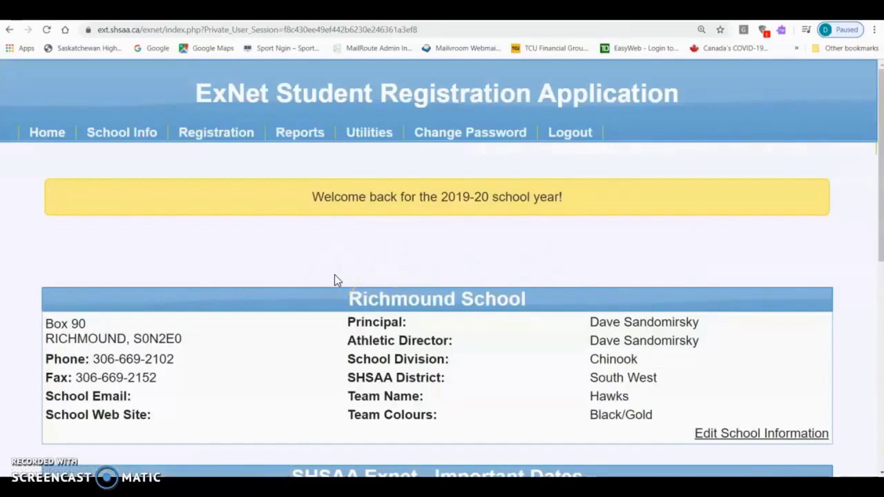
Step: Open the School Enrolment Registration form from the registration section
{"action": "left_click", "coordinate": [219, 138]}
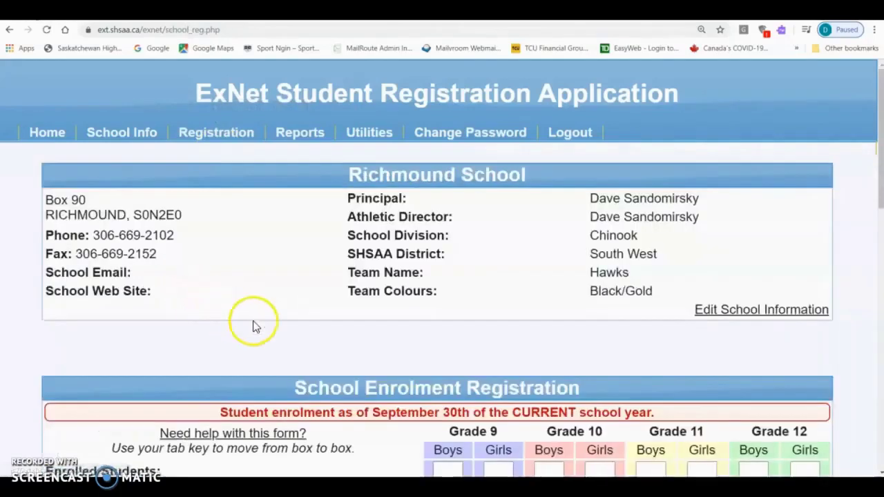
{"action": "scroll", "coordinate": [406, 353], "scroll_direction": "down", "scroll_amount": 3}
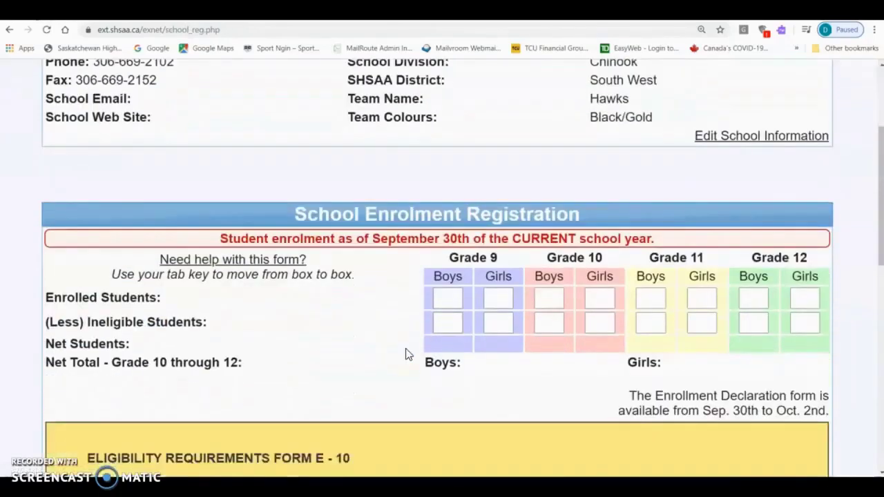
{"action": "left_click", "coordinate": [395, 203]}
{"action": "left_click", "coordinate": [542, 214]}
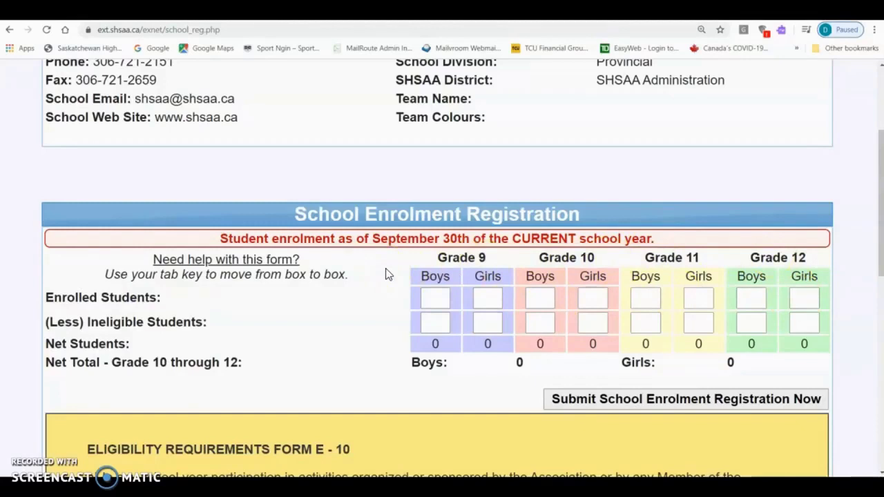
Step: Enter enrolled students as 14 boys and 12 girls for Grade 9, and 9 boys and 11 girls for Grade 10
{"action": "left_click", "coordinate": [436, 299]}
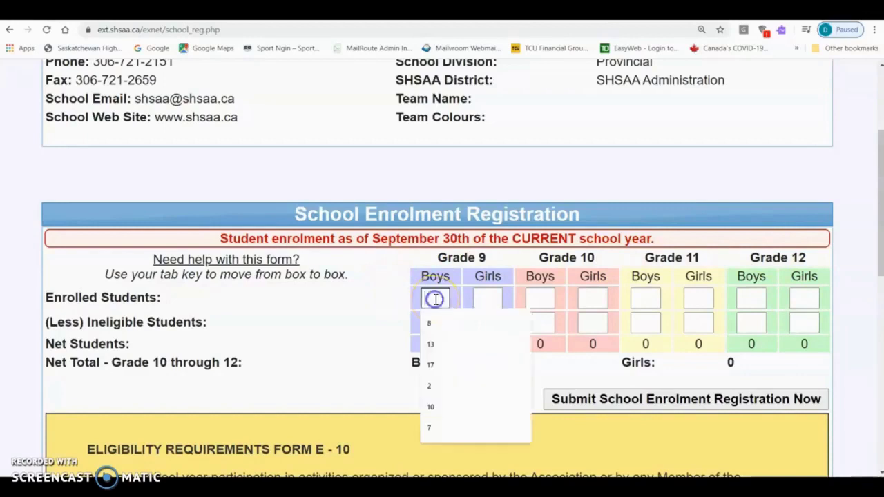
{"action": "type", "text": "14"}
{"action": "left_click", "coordinate": [488, 299]}
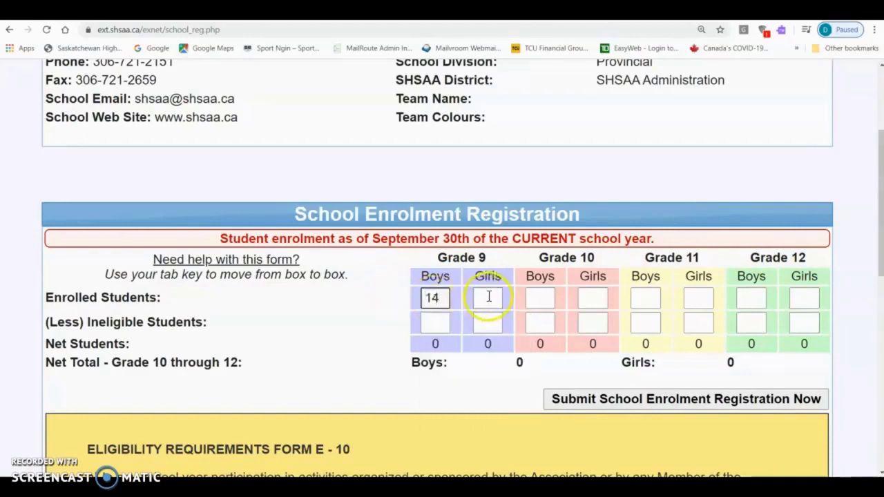
{"action": "type", "text": "12"}
{"action": "left_click", "coordinate": [542, 298]}
{"action": "type", "text": "9"}
{"action": "left_click", "coordinate": [592, 299]}
{"action": "type", "text": "11"}
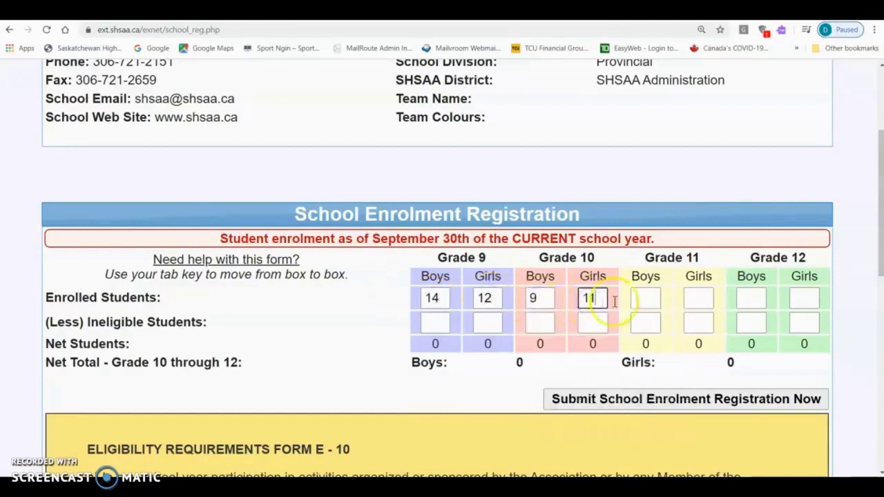
Step: Enter enrolled students as 8 boys and 9 girls for Grade 11, and 12 boys and 11 girls for Grade 12
{"action": "left_click", "coordinate": [643, 299]}
{"action": "type", "text": "8"}
{"action": "left_click", "coordinate": [691, 300]}
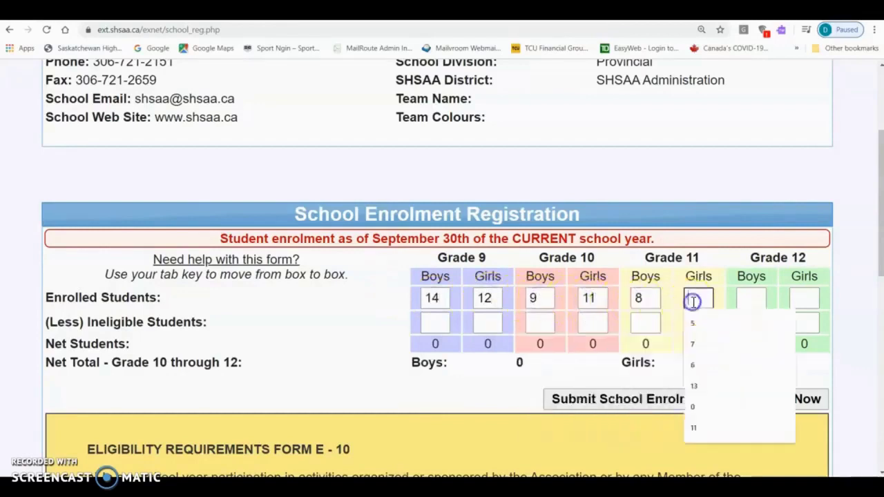
{"action": "type", "text": "9"}
{"action": "left_click", "coordinate": [741, 302]}
{"action": "type", "text": "12"}
{"action": "left_click", "coordinate": [812, 301]}
{"action": "type", "text": "11"}
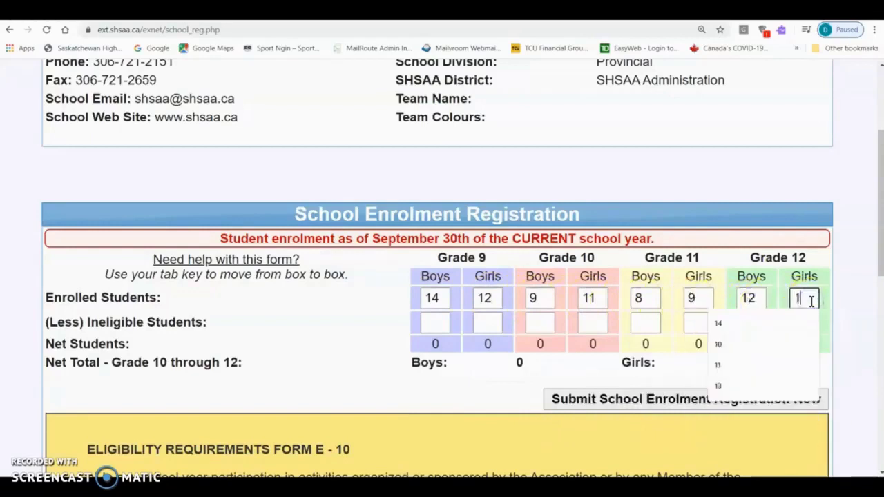
{"action": "left_click", "coordinate": [391, 335]}
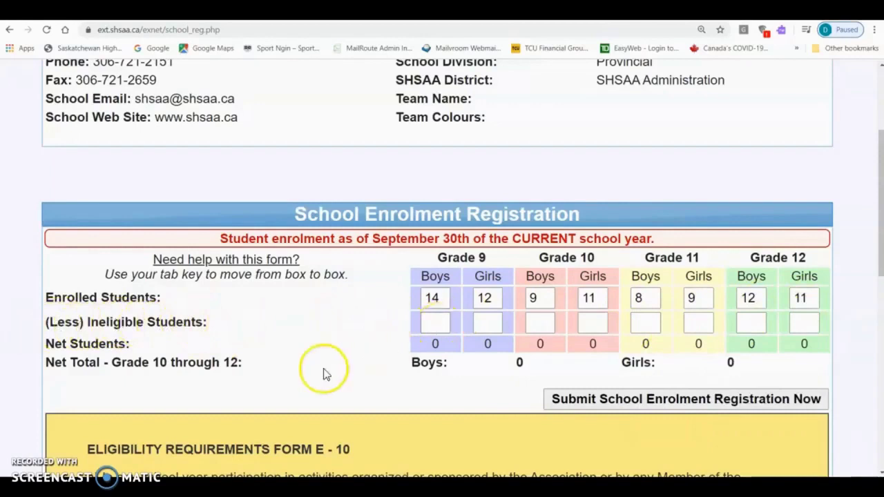
Step: Enter ineligible students as 1 Grade 11 boy, 2 Grade 12 boys and 1 Grade 12 girl, and submit the enrolment registration
{"action": "scroll", "coordinate": [322, 380], "scroll_direction": "down", "scroll_amount": 3}
{"action": "scroll", "coordinate": [323, 388], "scroll_direction": "down", "scroll_amount": 2}
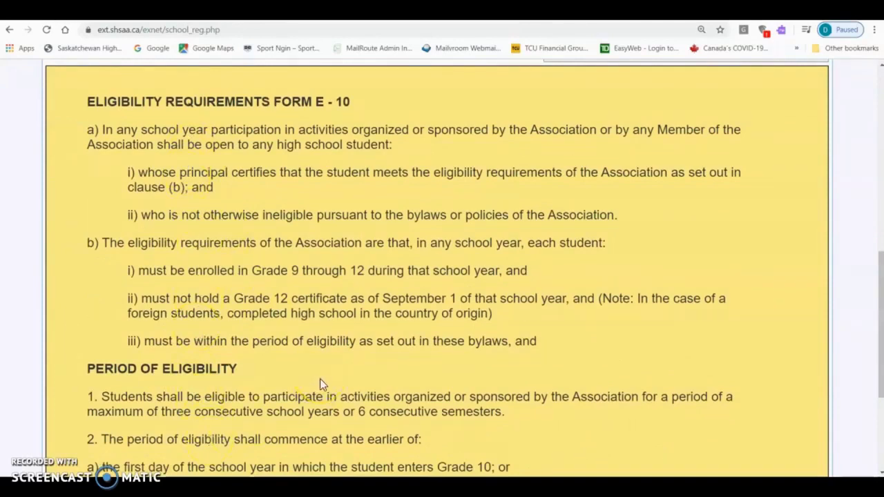
{"action": "scroll", "coordinate": [320, 379], "scroll_direction": "up", "scroll_amount": 3}
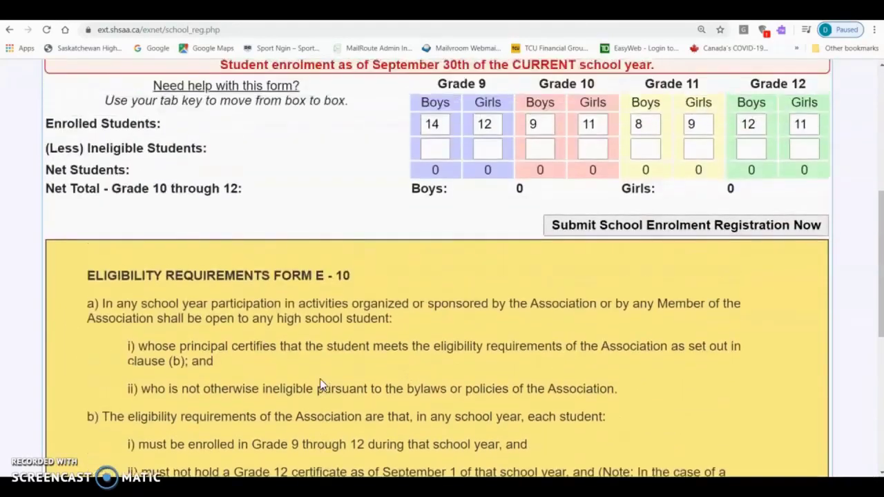
{"action": "scroll", "coordinate": [319, 379], "scroll_direction": "up", "scroll_amount": 1}
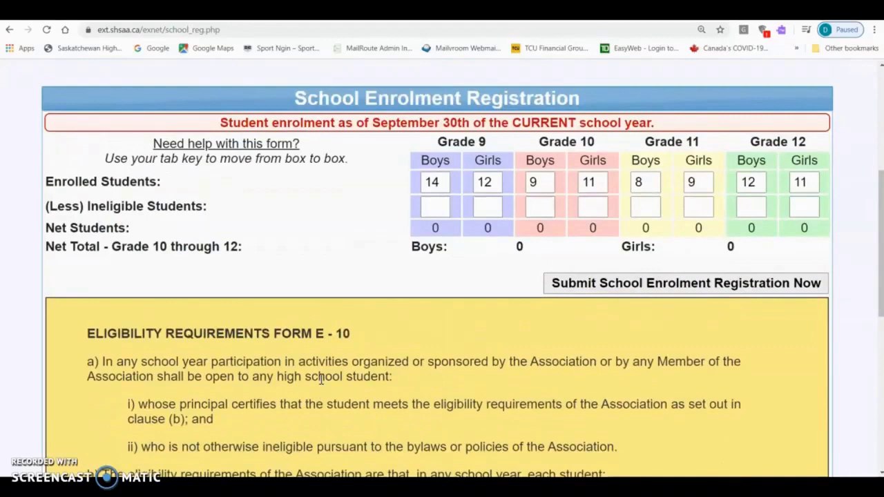
{"action": "scroll", "coordinate": [325, 380], "scroll_direction": "up", "scroll_amount": 1}
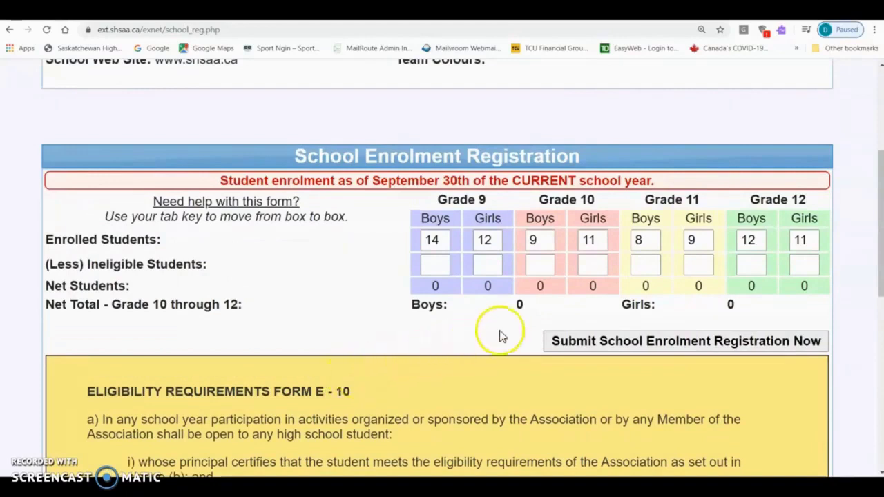
{"action": "left_click", "coordinate": [652, 271]}
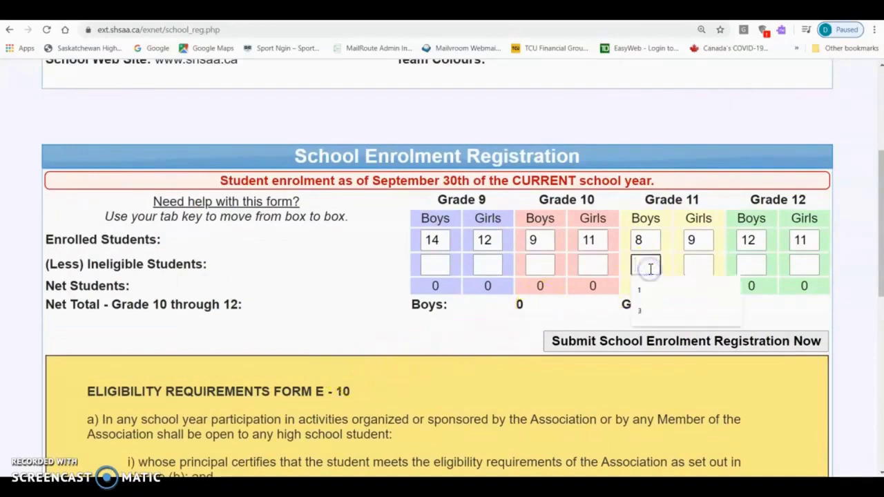
{"action": "type", "text": "1"}
{"action": "left_click", "coordinate": [748, 267]}
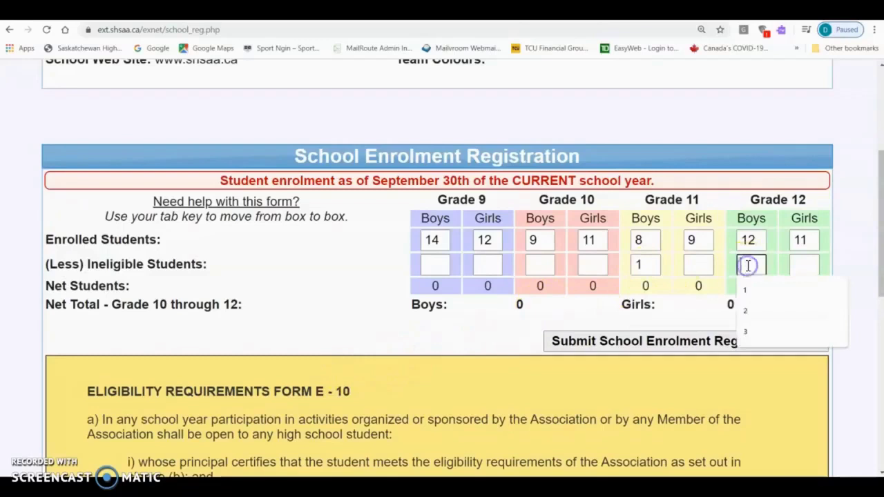
{"action": "type", "text": "2"}
{"action": "left_click", "coordinate": [804, 267]}
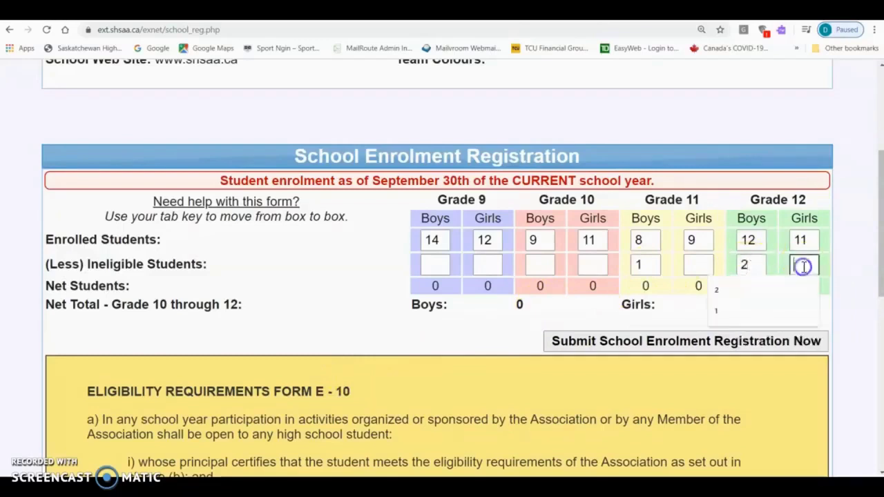
{"action": "type", "text": "1"}
{"action": "left_click", "coordinate": [715, 311]}
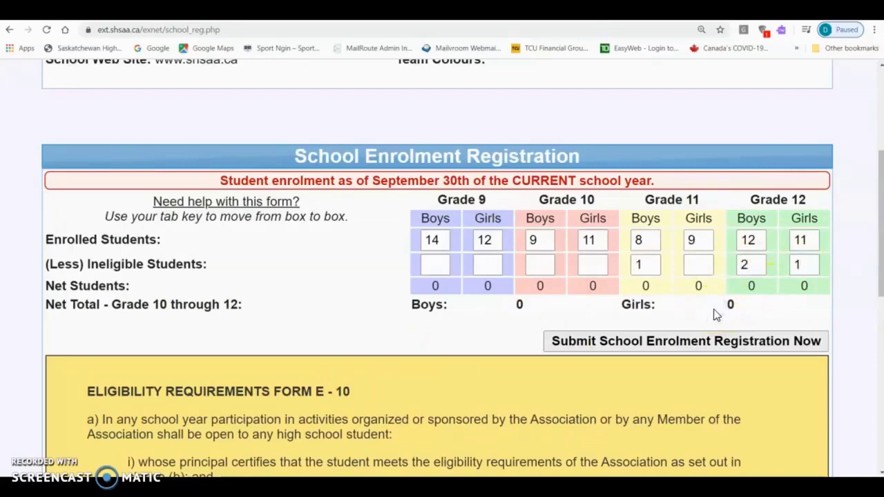
{"action": "left_click", "coordinate": [660, 342]}
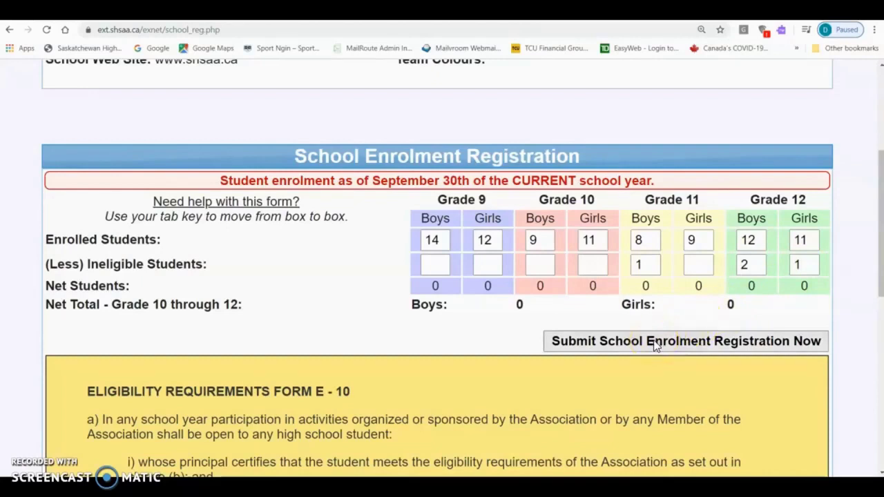
{"action": "left_click", "coordinate": [656, 342]}
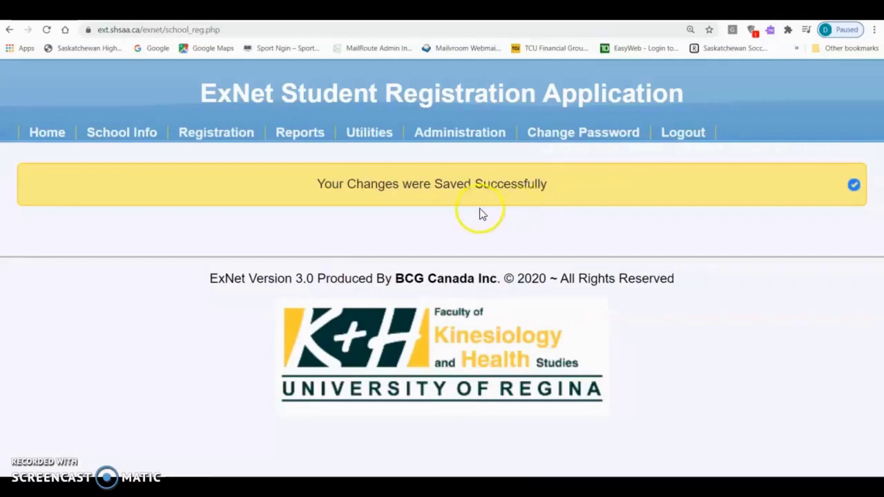
Step: Reopen the School Enrollment Registration form and review the saved figures, net students and Grade 10 through 12 net totals
{"action": "left_click", "coordinate": [233, 135]}
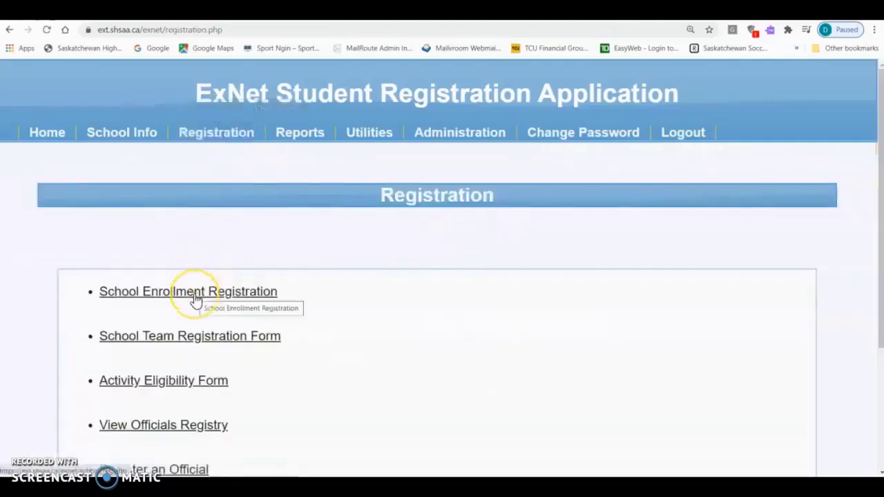
{"action": "left_click", "coordinate": [195, 296]}
{"action": "scroll", "coordinate": [289, 336], "scroll_direction": "down", "scroll_amount": 5}
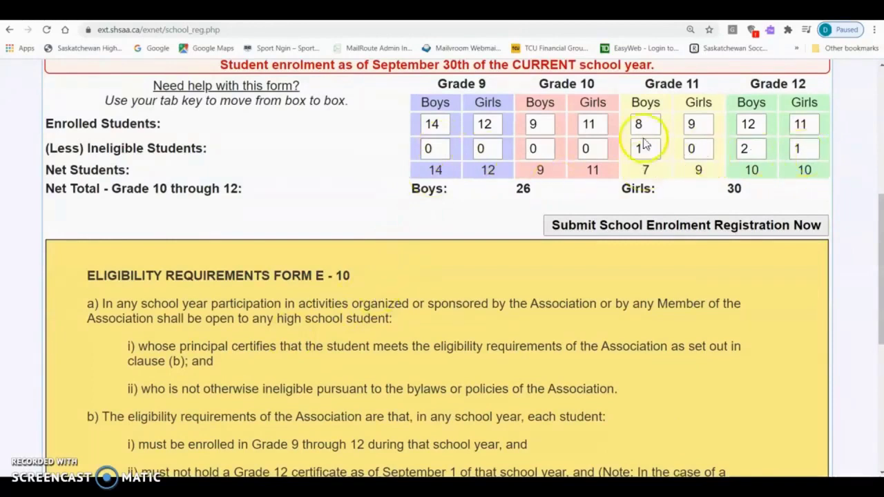
{"action": "left_click", "coordinate": [816, 123]}
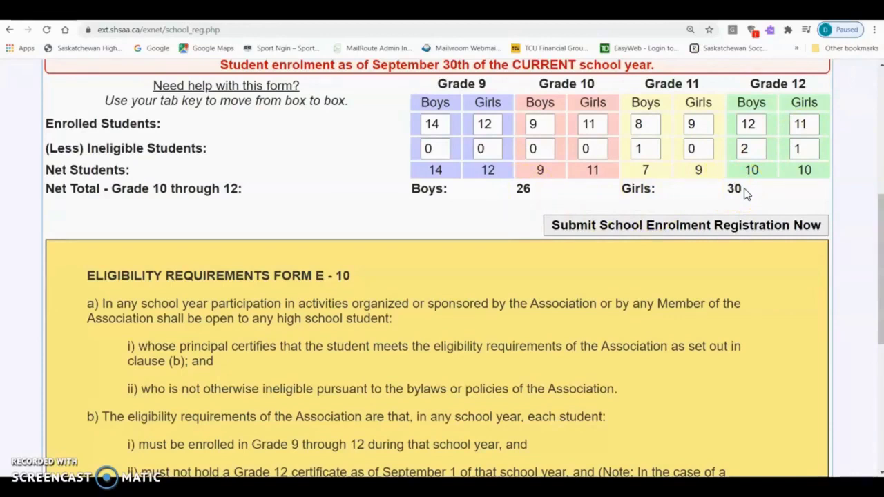
{"action": "left_click", "coordinate": [415, 297]}
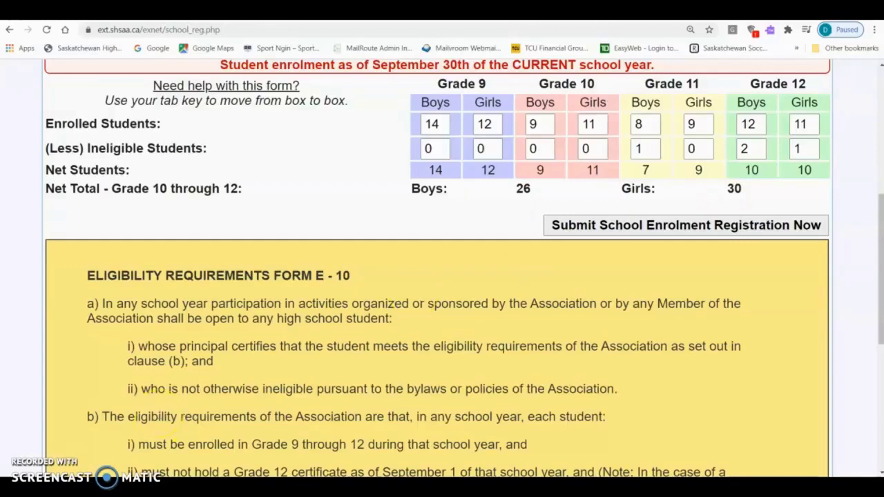